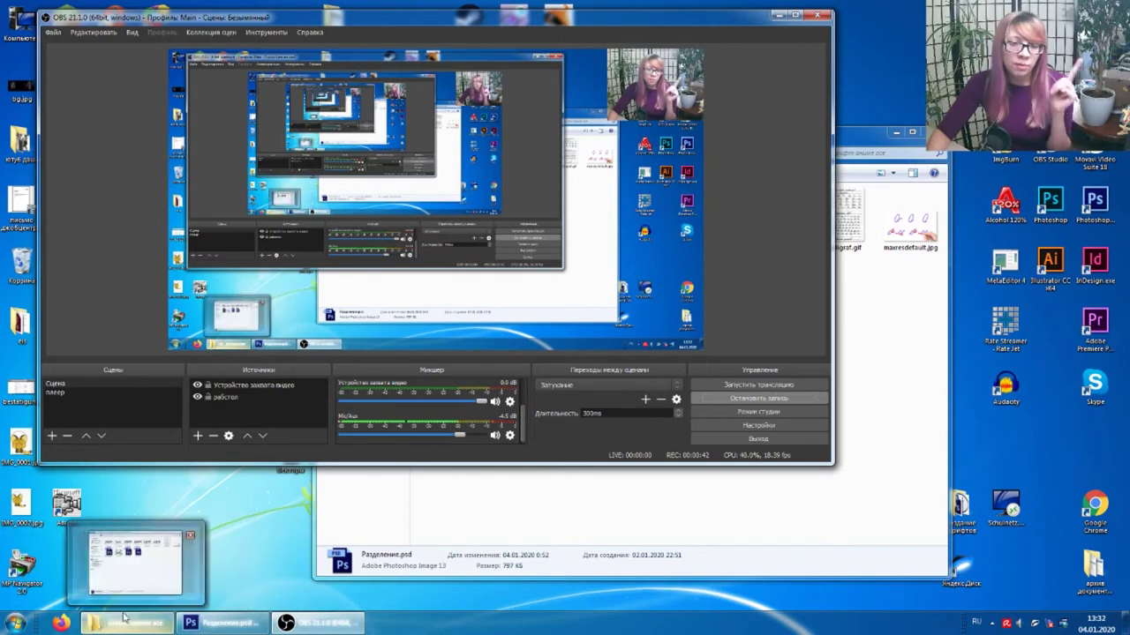
Step: Switch from OBS to the Разделение.psd slide with the УРОКИ, ПРИМЕРЫ and ТЕОРИЯ headings
{"action": "left_click", "coordinate": [213, 624]}
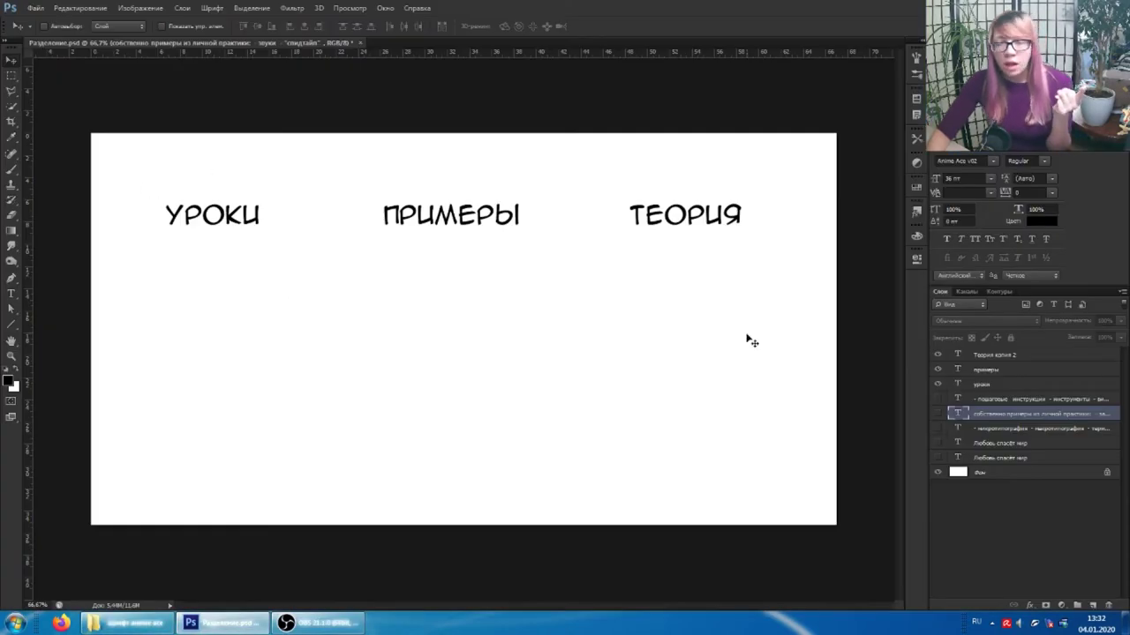
Step: Make the 'пошаговые инструкции' layer visible so the five lesson topics appear under УРОКИ
{"action": "left_click", "coordinate": [936, 399]}
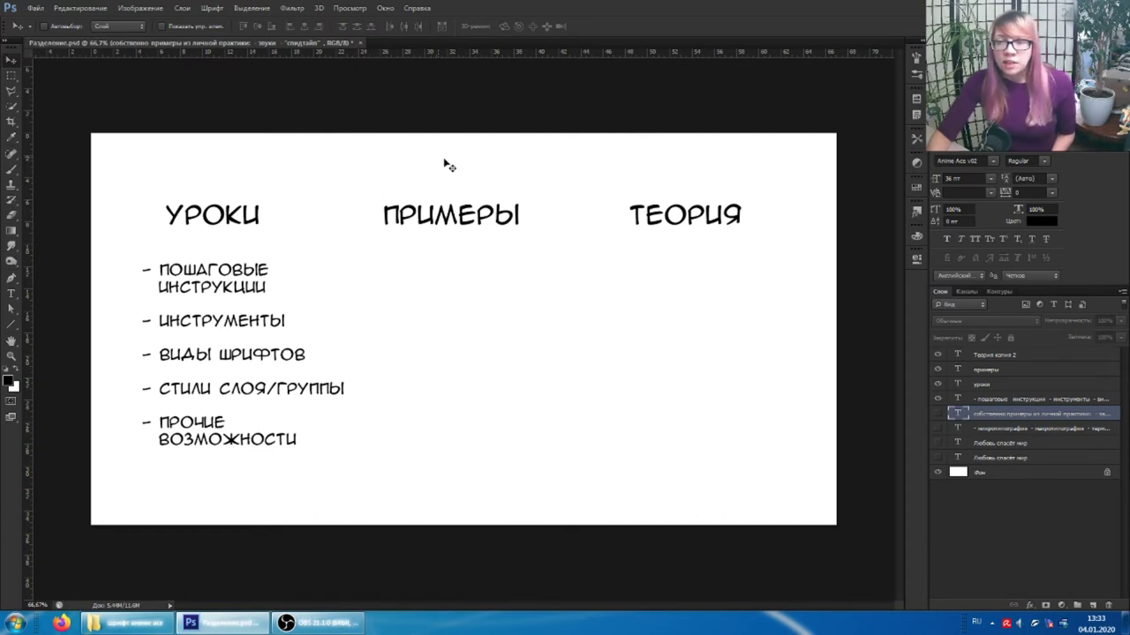
Step: Turn on the 'собственно примеры из личной практики' layer for the ПРИМЕРЫ column
{"action": "left_click", "coordinate": [938, 414]}
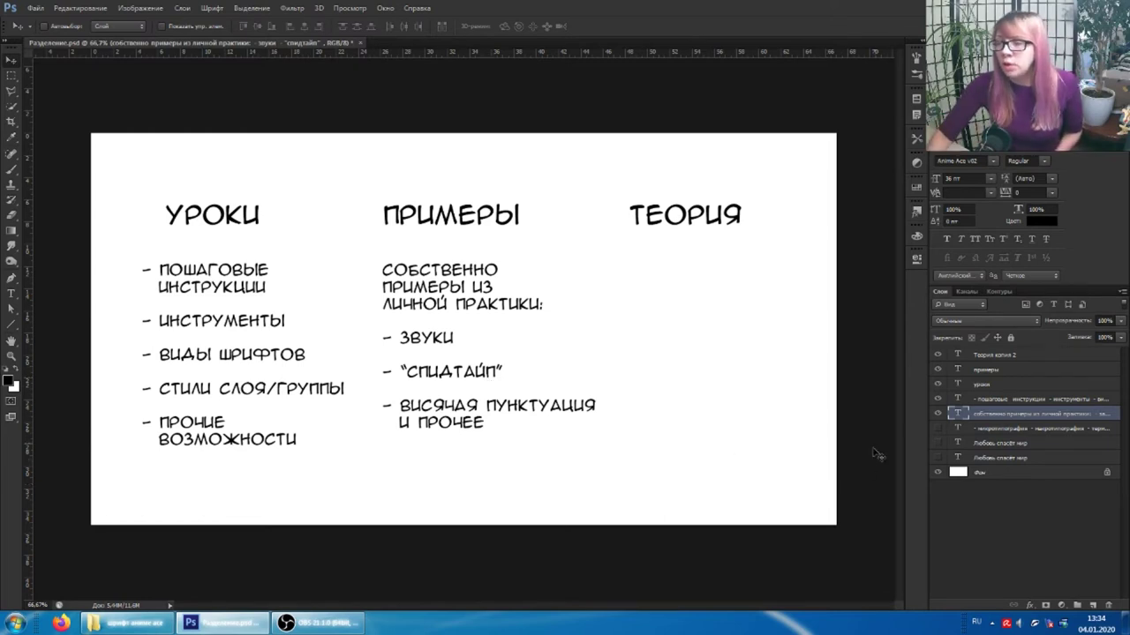
Step: Turn on the 'микротипография' layer so the theory bullets appear under ТЕОРИЯ
{"action": "left_click", "coordinate": [938, 428]}
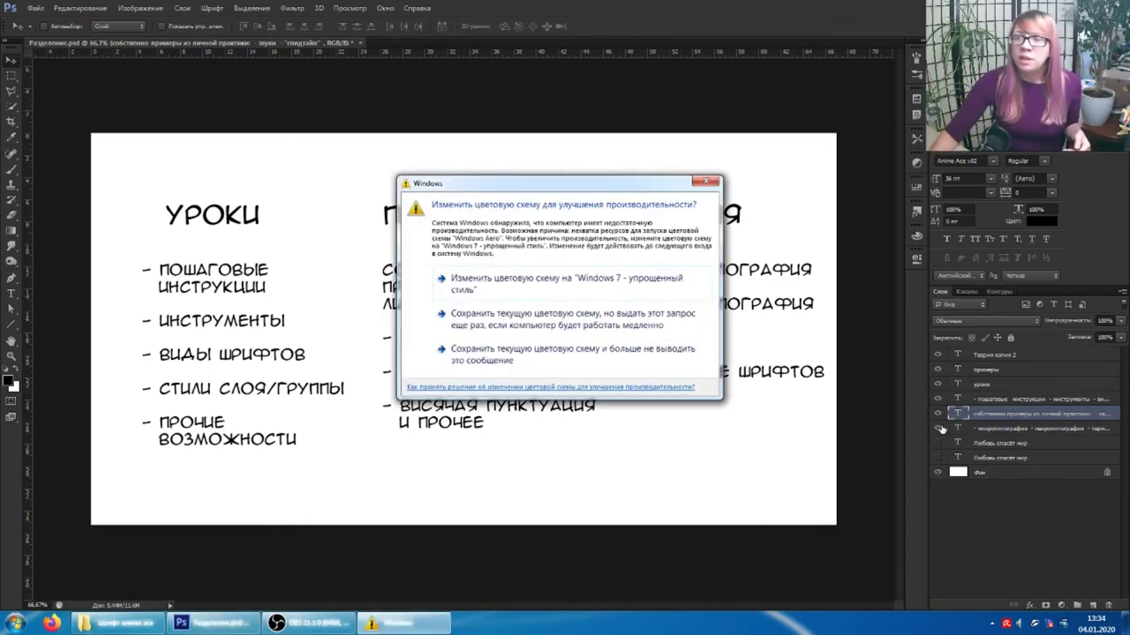
Step: Dismiss the colour-scheme prompt and bring up the VK message listing the project fonts
{"action": "left_click", "coordinate": [526, 294]}
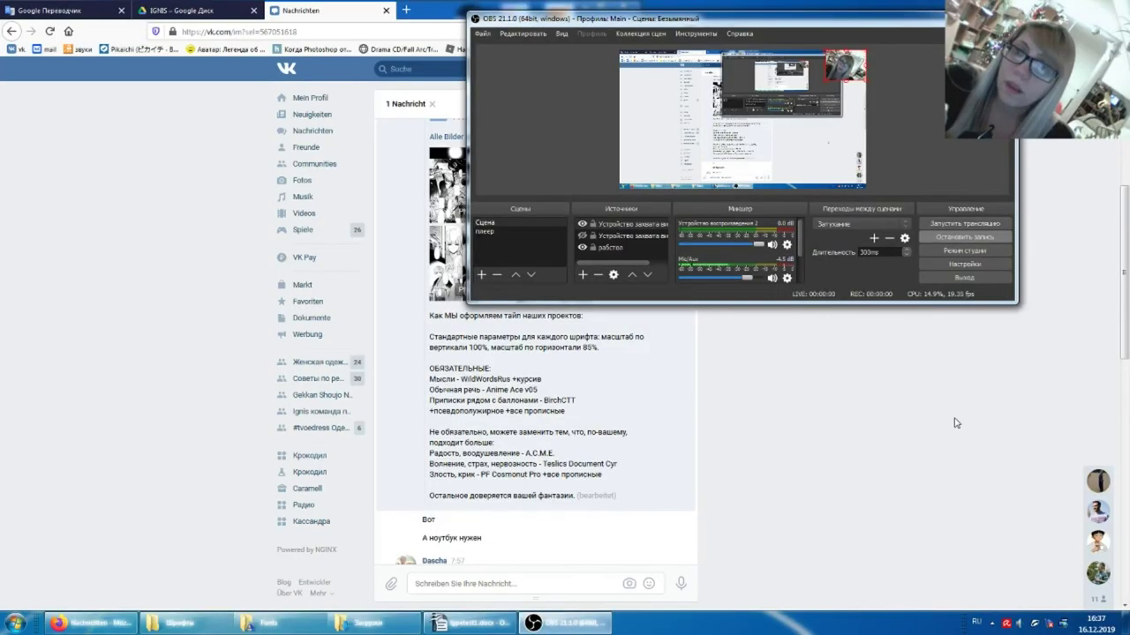
{"action": "left_click", "coordinate": [947, 477]}
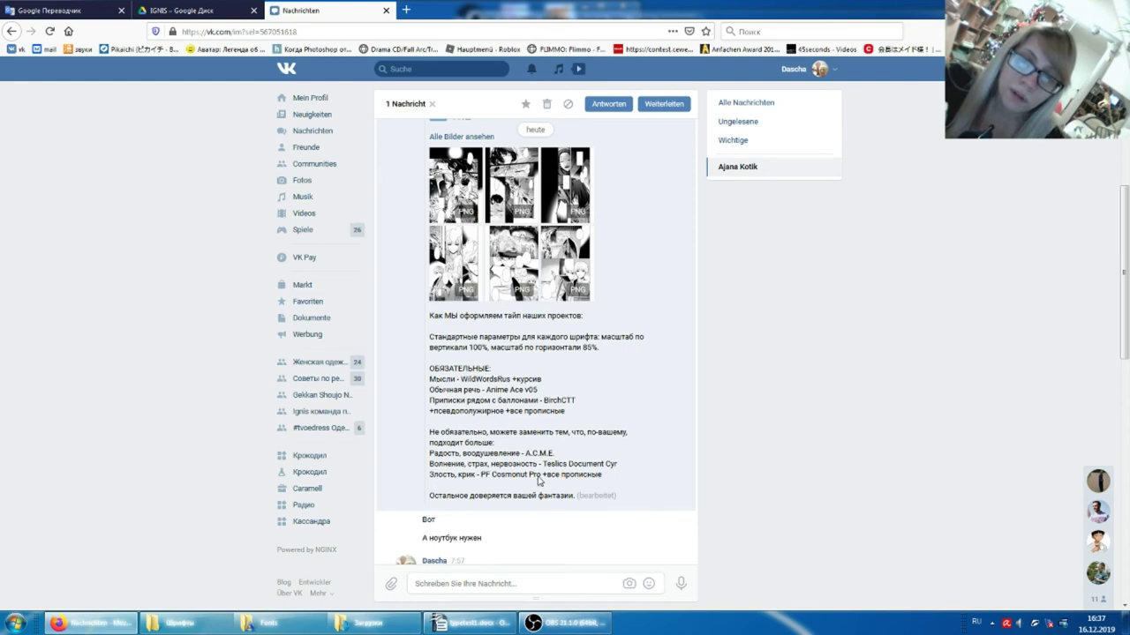
Step: Copy 'Cosmonut Pro' from the VK message and start a blank Firefox tab
{"action": "left_click_drag", "start_coordinate": [529, 479], "coordinate": [492, 479]}
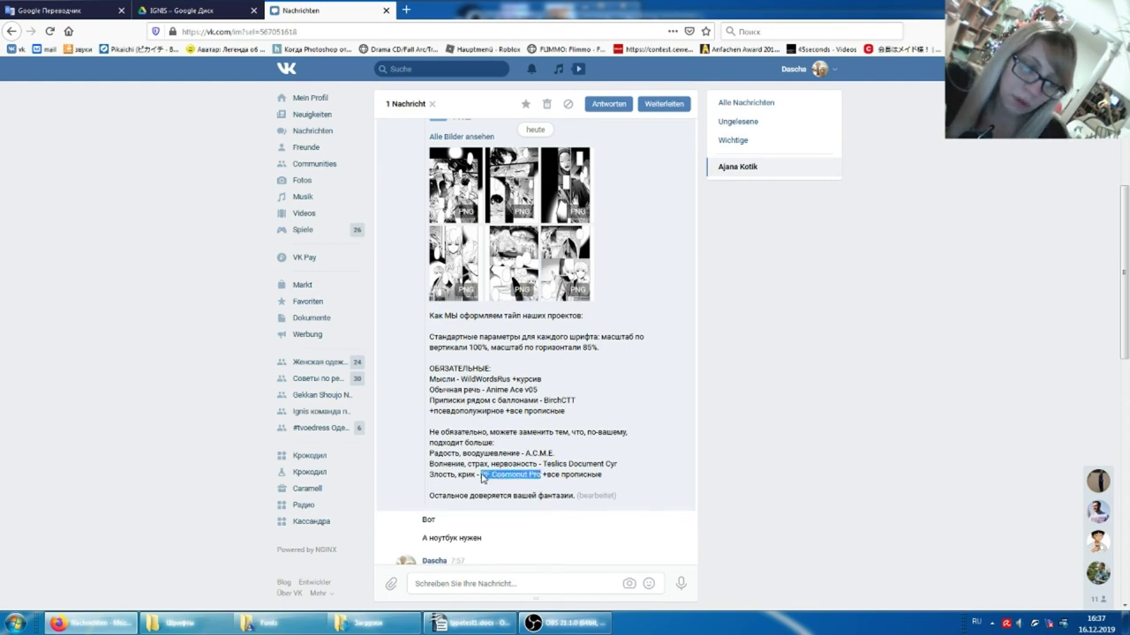
{"action": "left_click", "coordinate": [406, 9]}
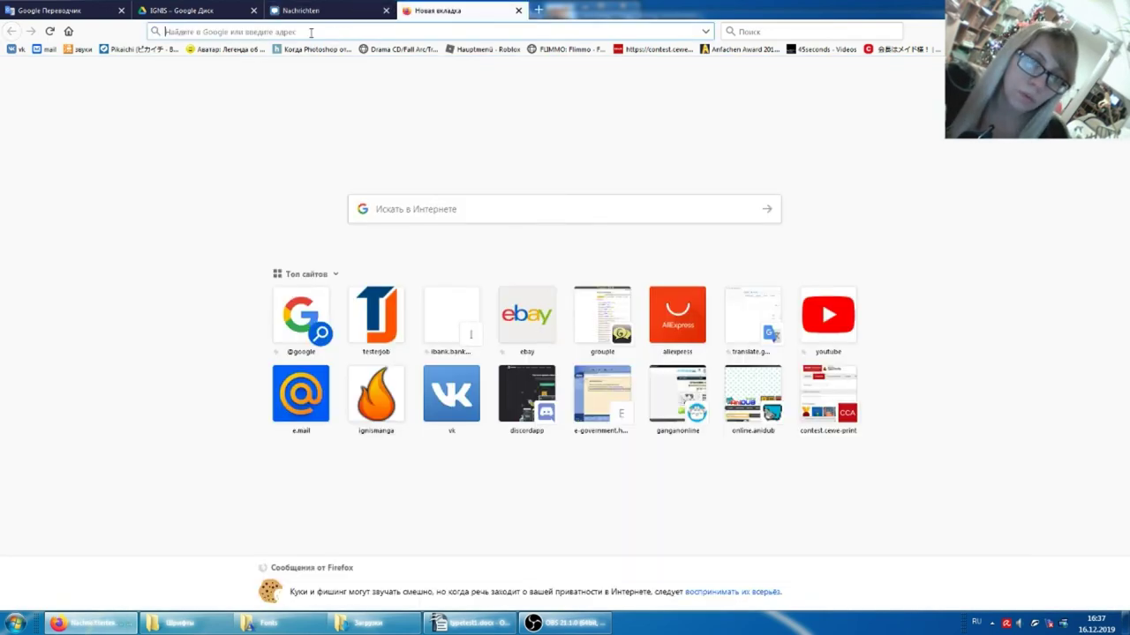
Step: Search Google for 'PF Cosmonut Pro скачать' and open the oFont.ru font page
{"action": "type", "text": "PF Cosmonut Pro"}
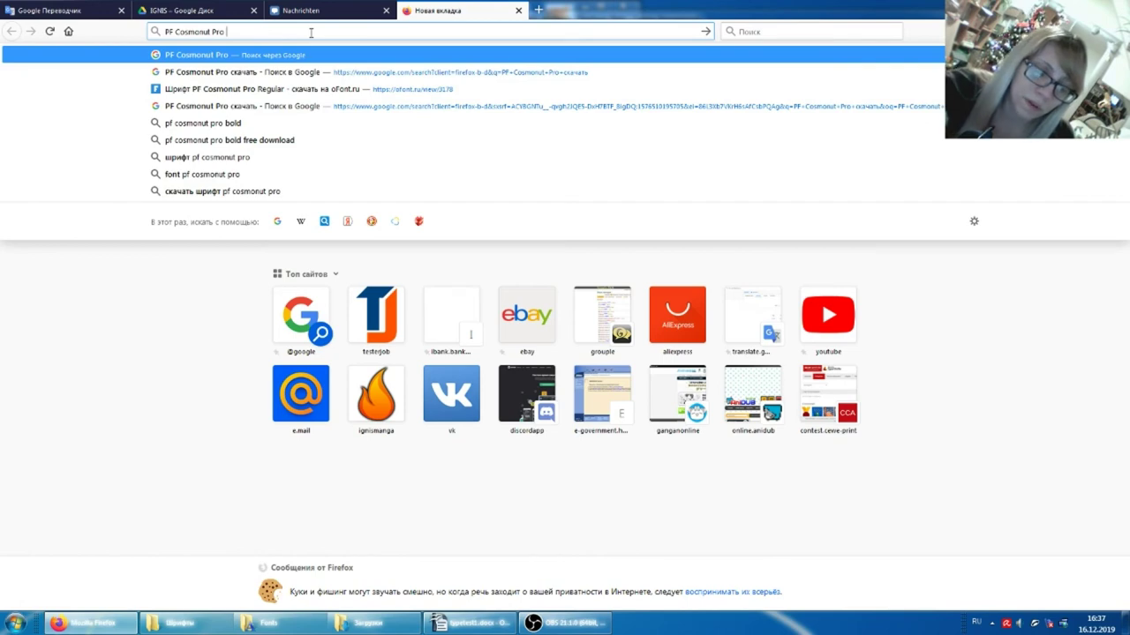
{"action": "type", "text": "скачать"}
{"action": "key", "text": "Return"}
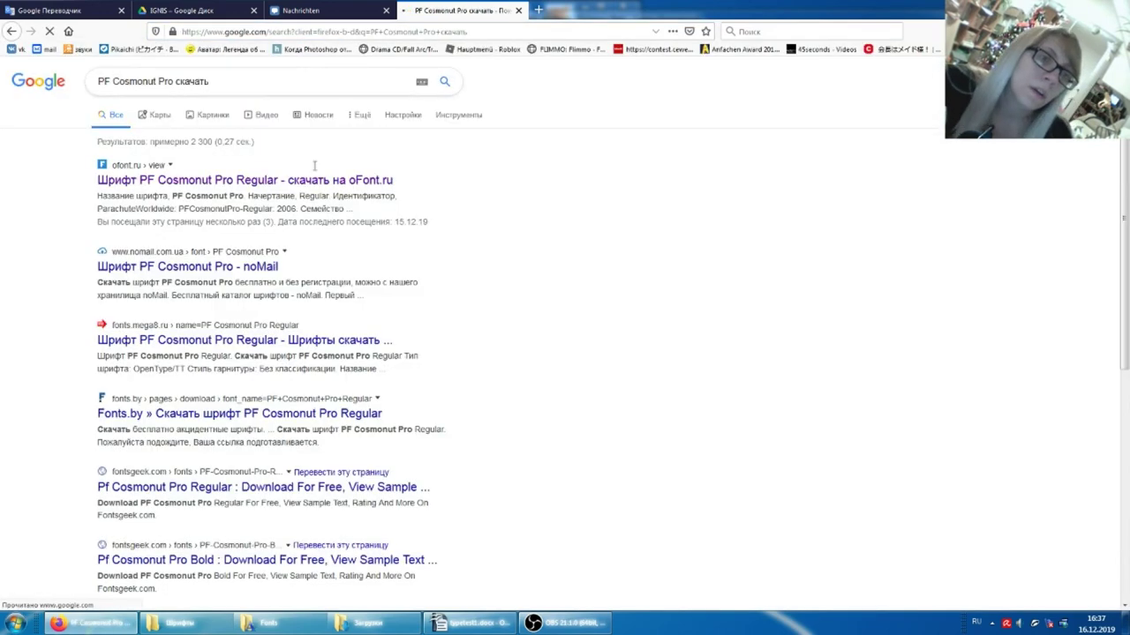
{"action": "scroll", "coordinate": [188, 536], "scroll_direction": "down", "scroll_amount": 5}
{"action": "scroll", "coordinate": [160, 322], "scroll_direction": "up", "scroll_amount": 5}
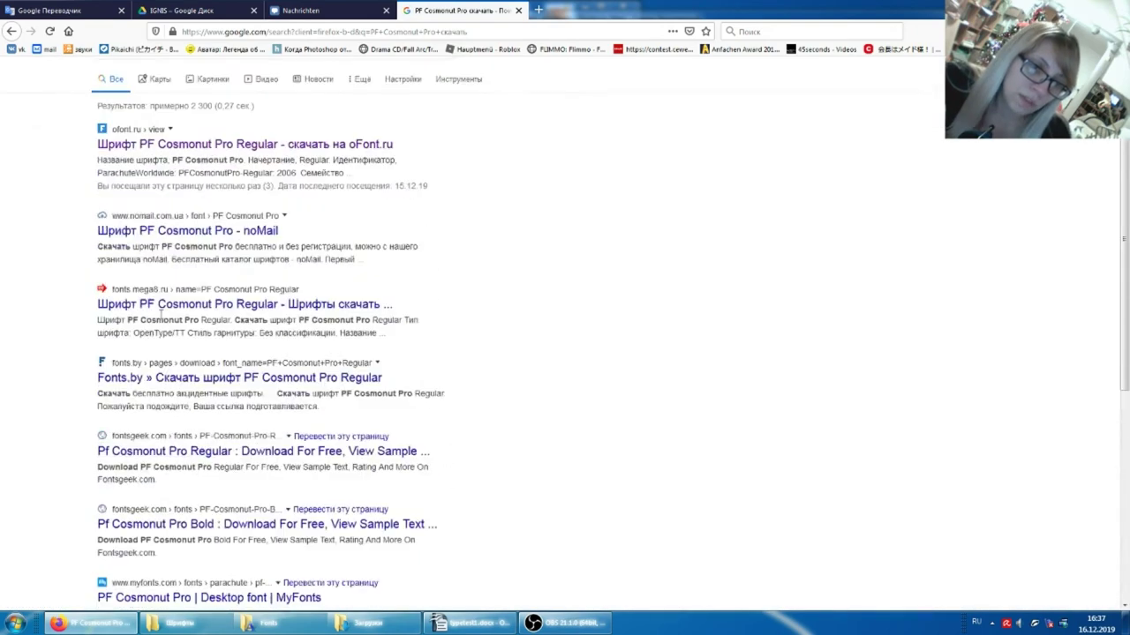
{"action": "scroll", "coordinate": [161, 321], "scroll_direction": "up", "scroll_amount": 1}
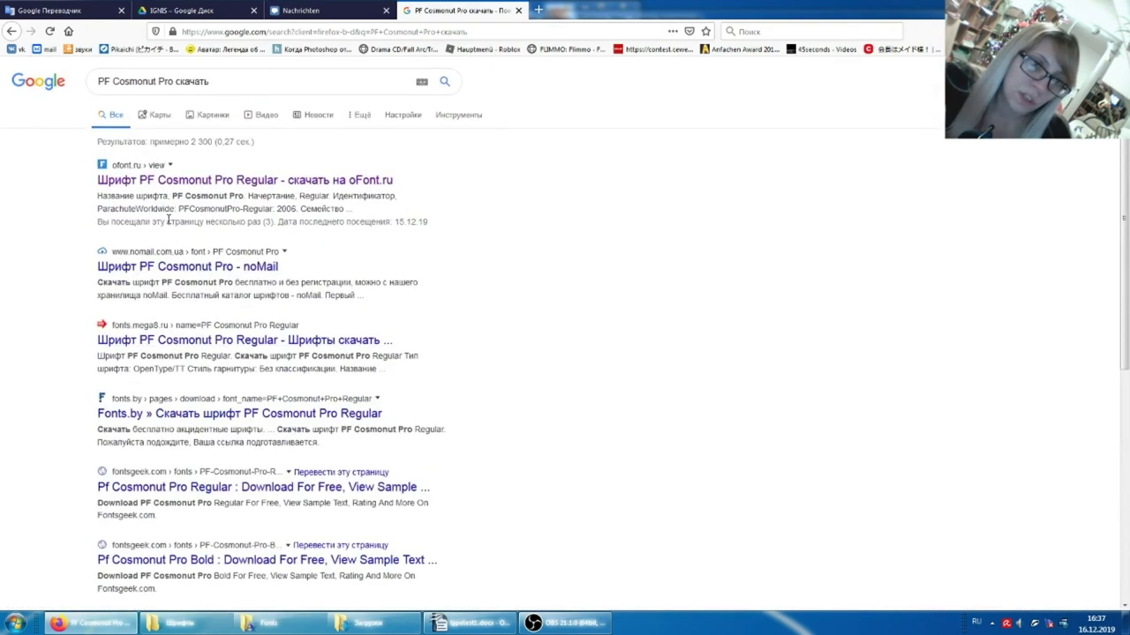
{"action": "middle_click", "coordinate": [177, 181]}
{"action": "left_click", "coordinate": [565, 11]}
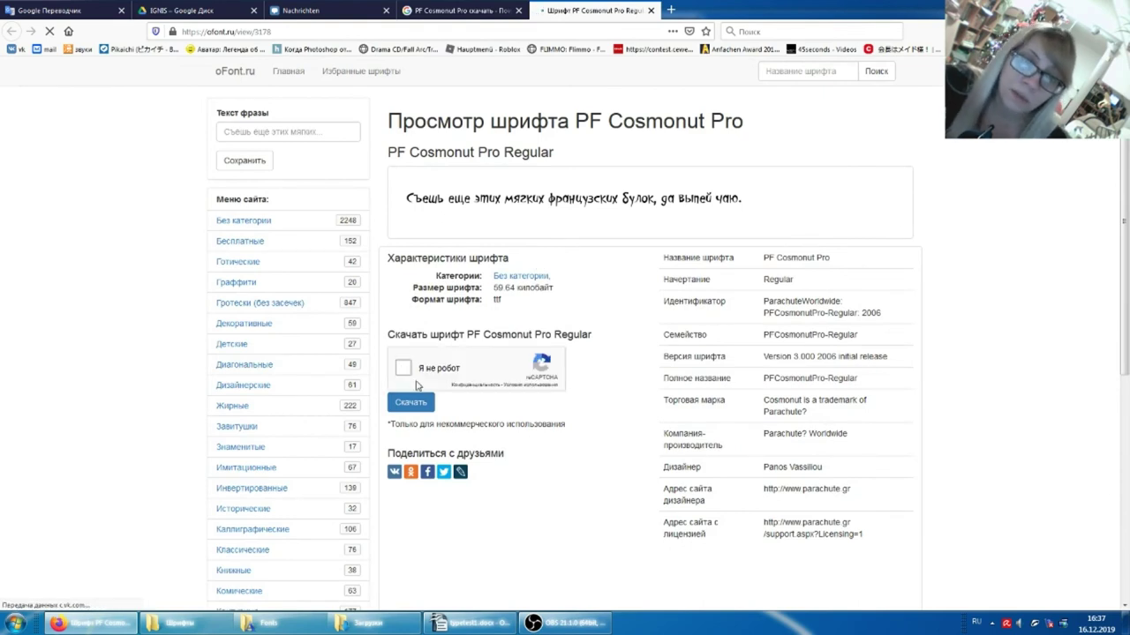
Step: Pass the captcha, download ofont.ru_PF Cosmonut Pro.ttf, and show it in Загрузки
{"action": "left_click", "coordinate": [403, 368]}
{"action": "left_click", "coordinate": [410, 403]}
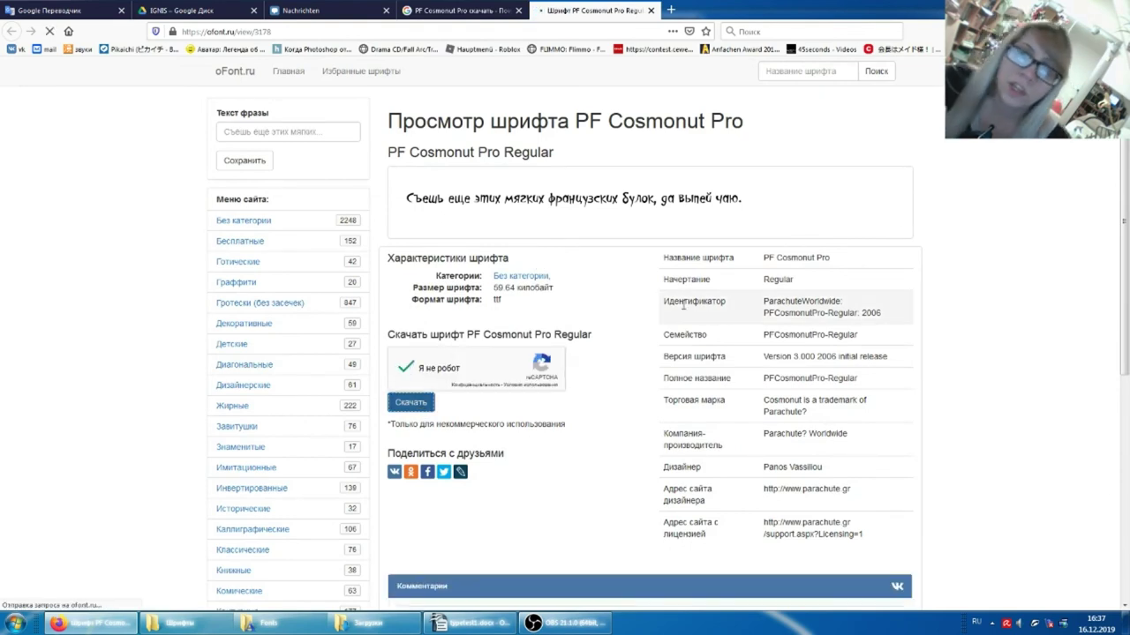
{"action": "left_click", "coordinate": [377, 368]}
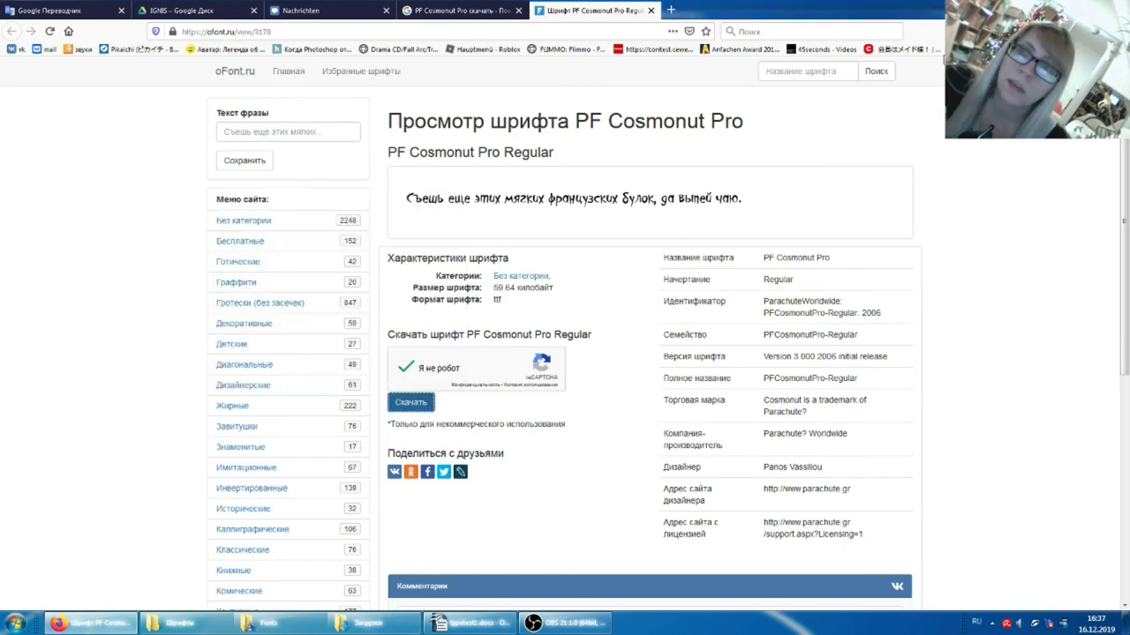
{"action": "left_click", "coordinate": [971, 51]}
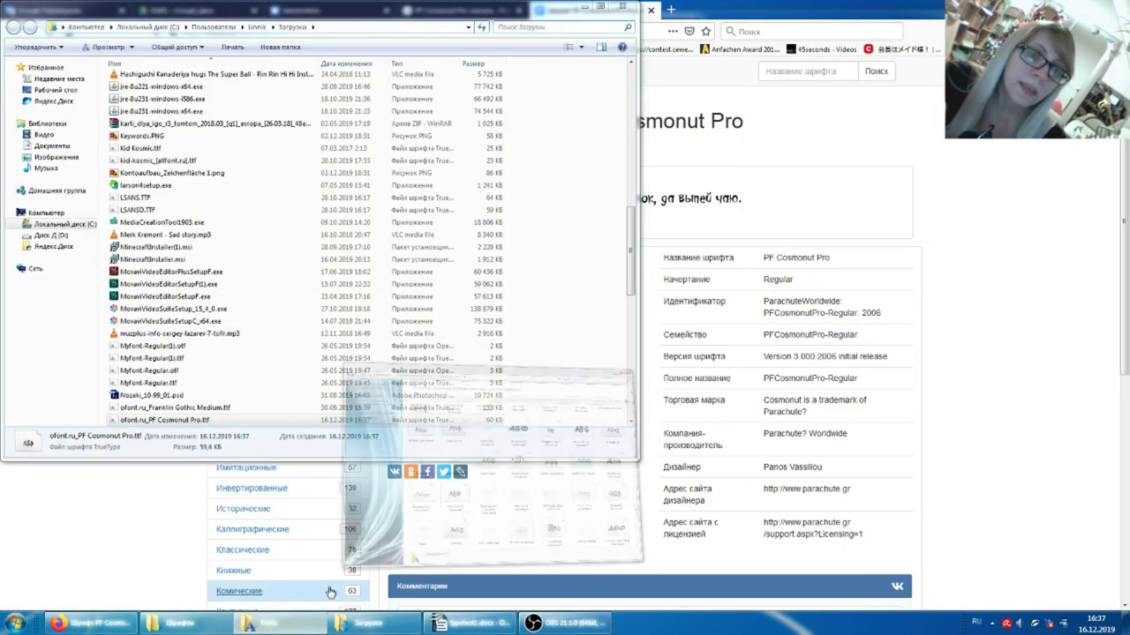
Step: Open the C:\Windows\Fonts folder in Explorer
{"action": "left_click", "coordinate": [269, 623]}
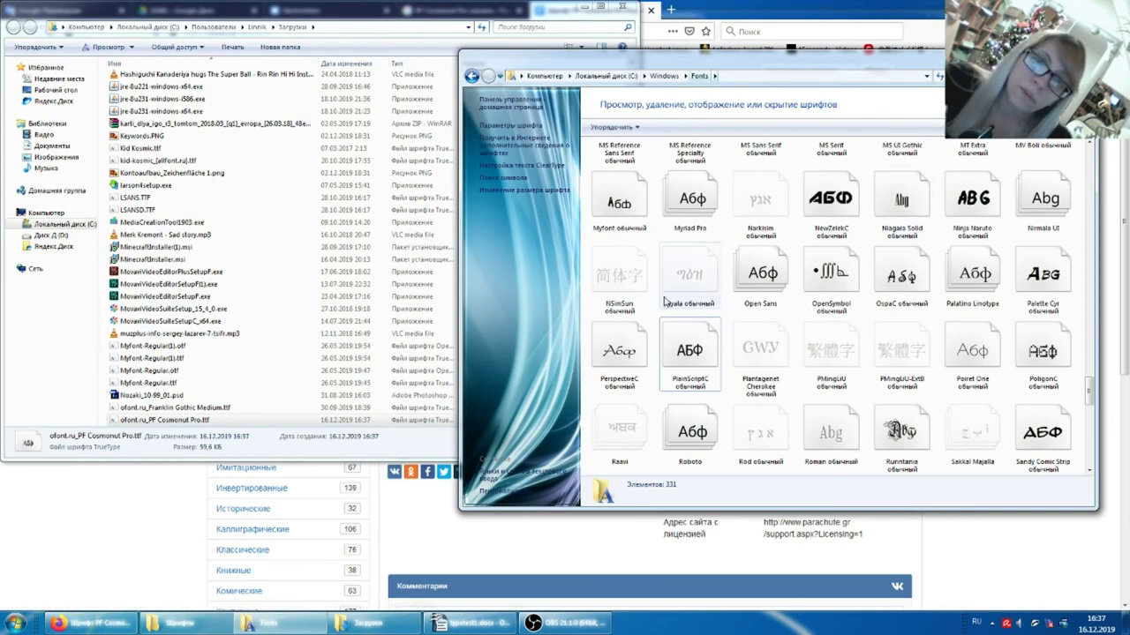
{"action": "left_click", "coordinate": [668, 76]}
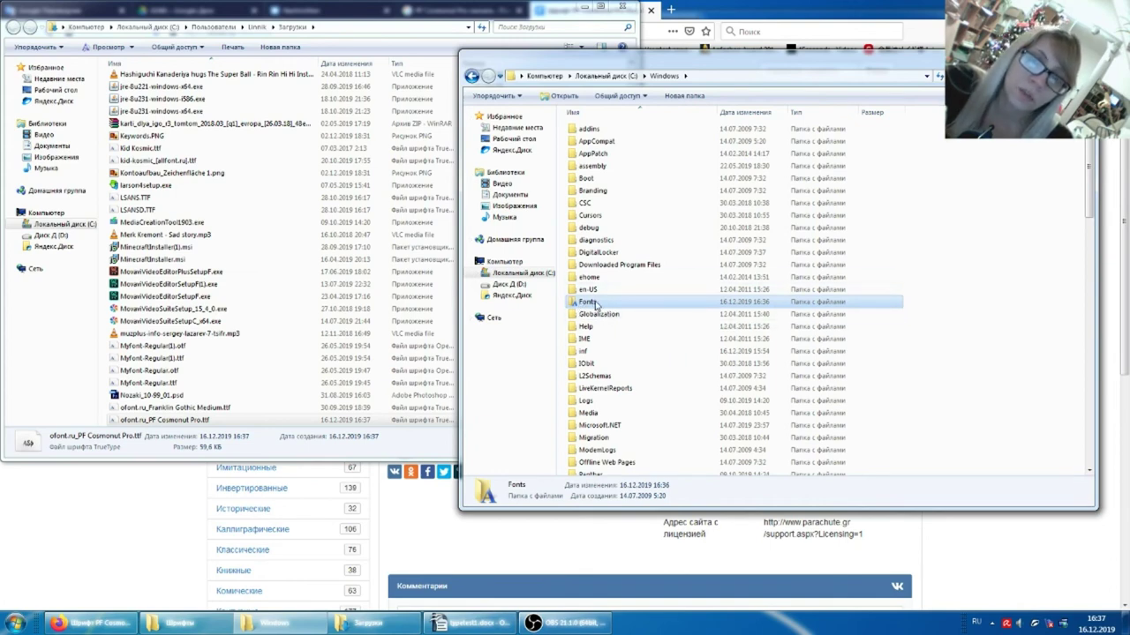
{"action": "double_click", "coordinate": [599, 305]}
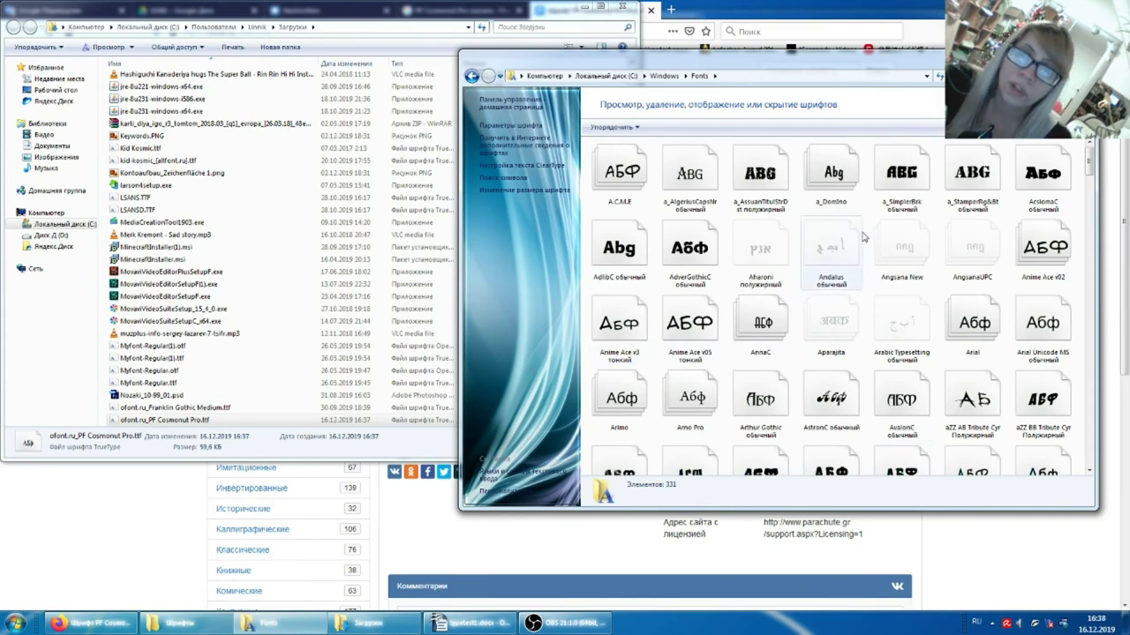
Step: Drag ofont.ru_PF Cosmonut Pro.ttf from Загрузки into Fonts to install it, then show the desktop
{"action": "left_click", "coordinate": [156, 421]}
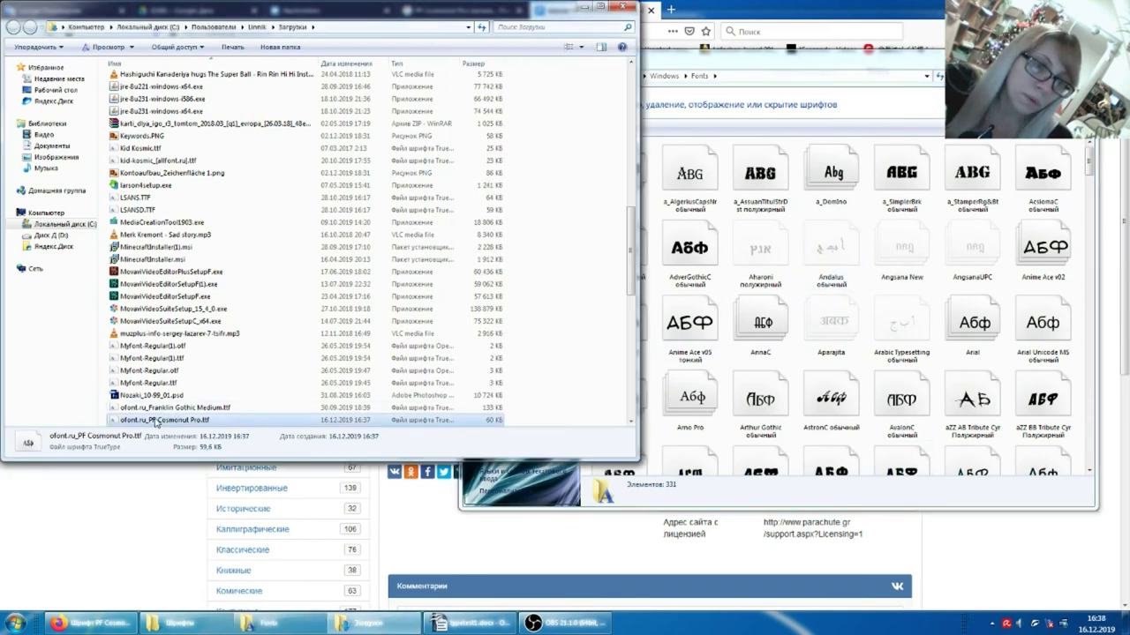
{"action": "left_click_drag", "start_coordinate": [140, 429], "coordinate": [867, 257]}
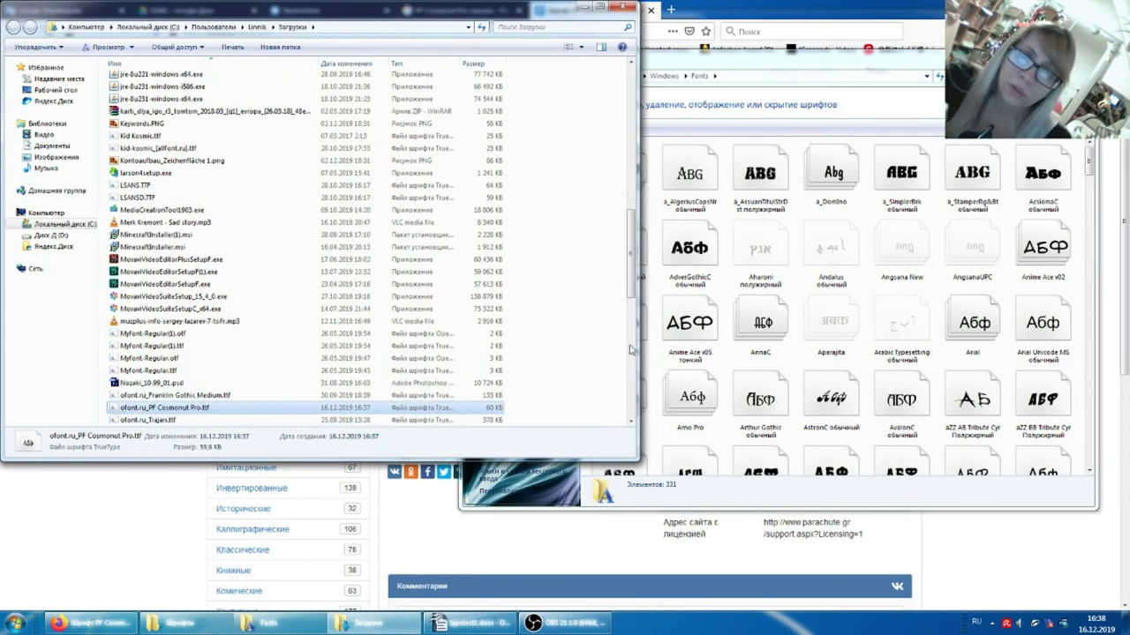
{"action": "left_click_drag", "start_coordinate": [868, 257], "coordinate": [869, 263]}
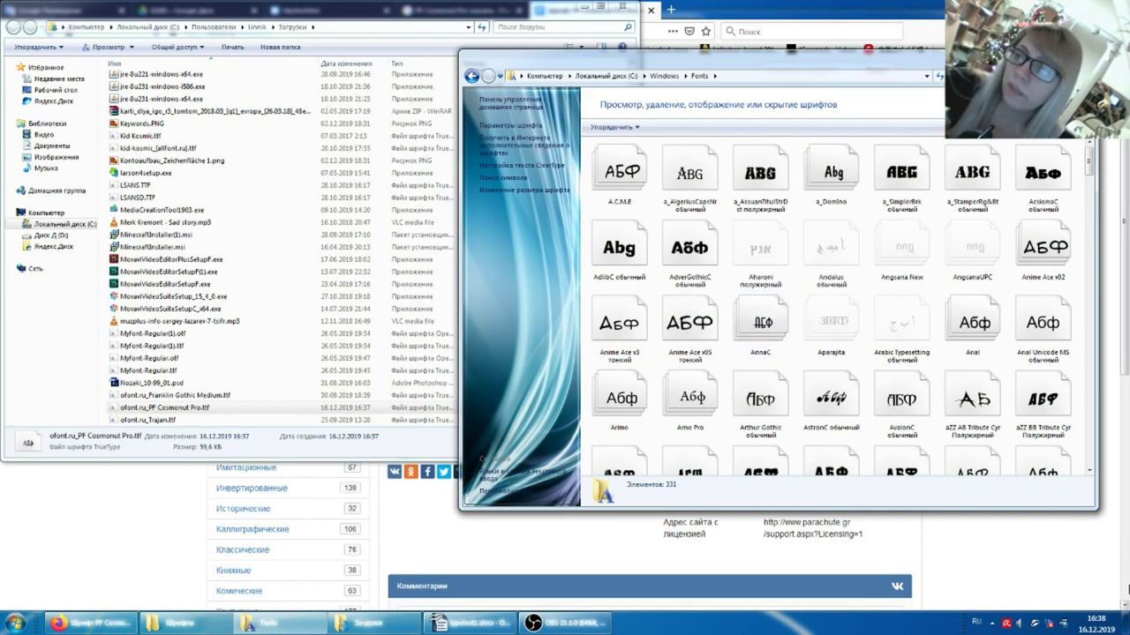
{"action": "left_click", "coordinate": [1126, 624]}
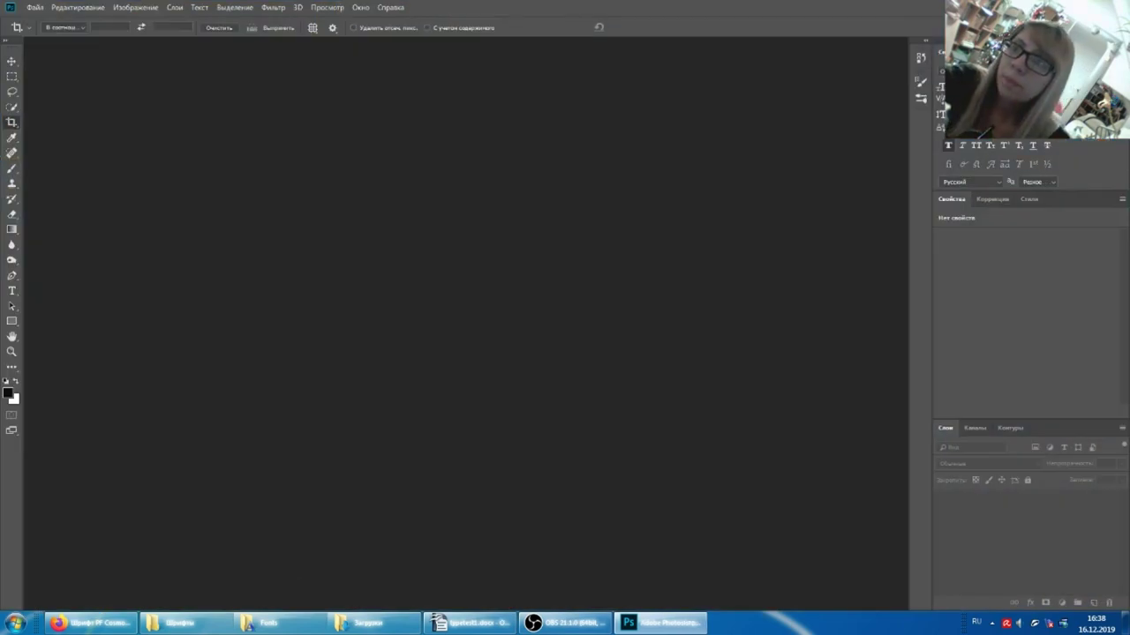
Step: Scroll Photoshop's font list to confirm PF Cosmonut Pro is listed, then return to OBS
{"action": "scroll", "coordinate": [965, 405], "scroll_direction": "down", "scroll_amount": 1}
{"action": "scroll", "coordinate": [964, 398], "scroll_direction": "down", "scroll_amount": 1}
{"action": "scroll", "coordinate": [958, 370], "scroll_direction": "down", "scroll_amount": 1}
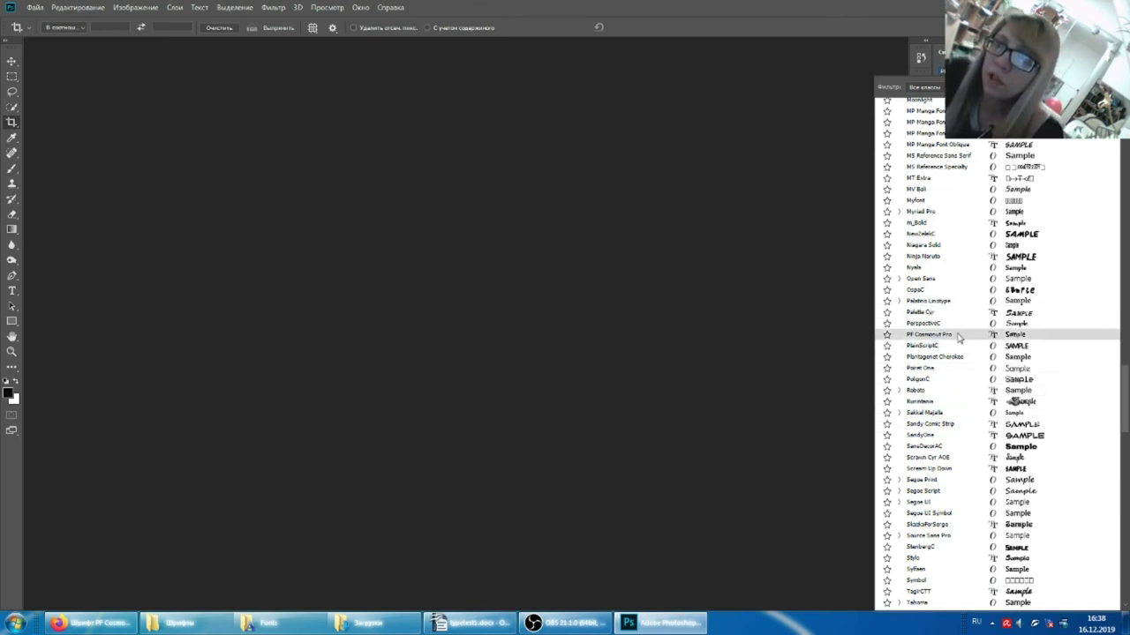
{"action": "left_click", "coordinate": [963, 335]}
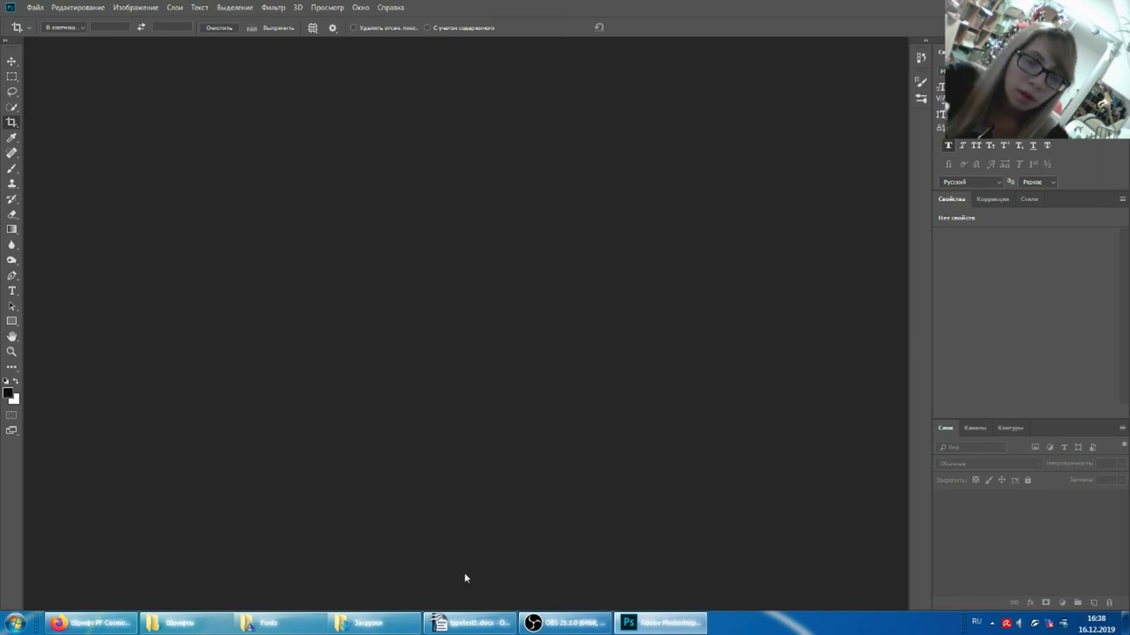
{"action": "left_click", "coordinate": [563, 623]}
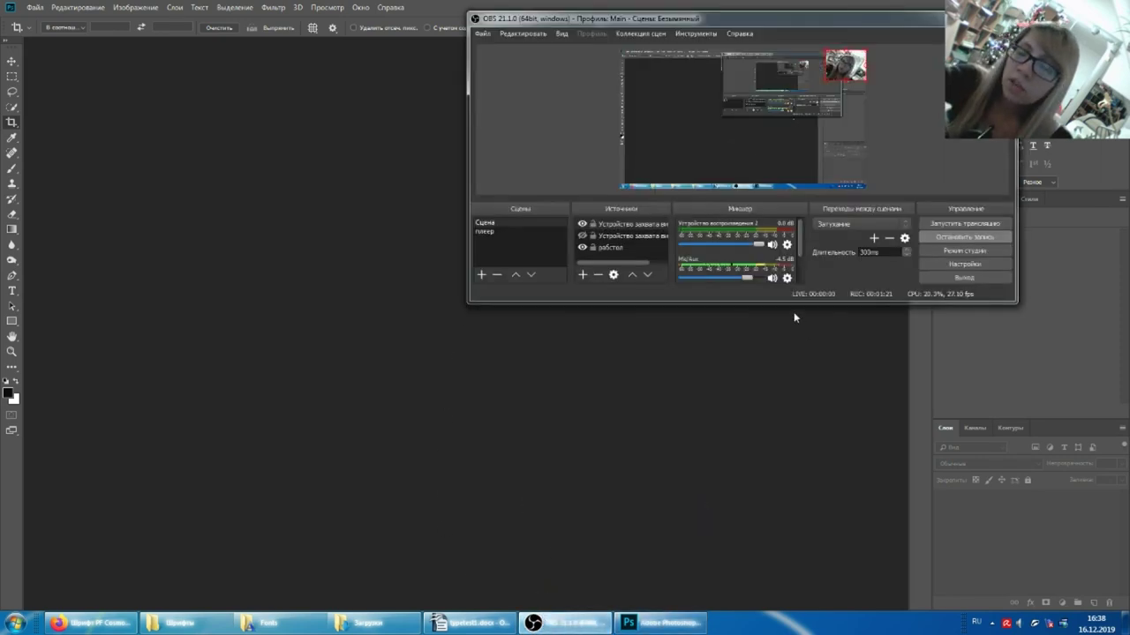